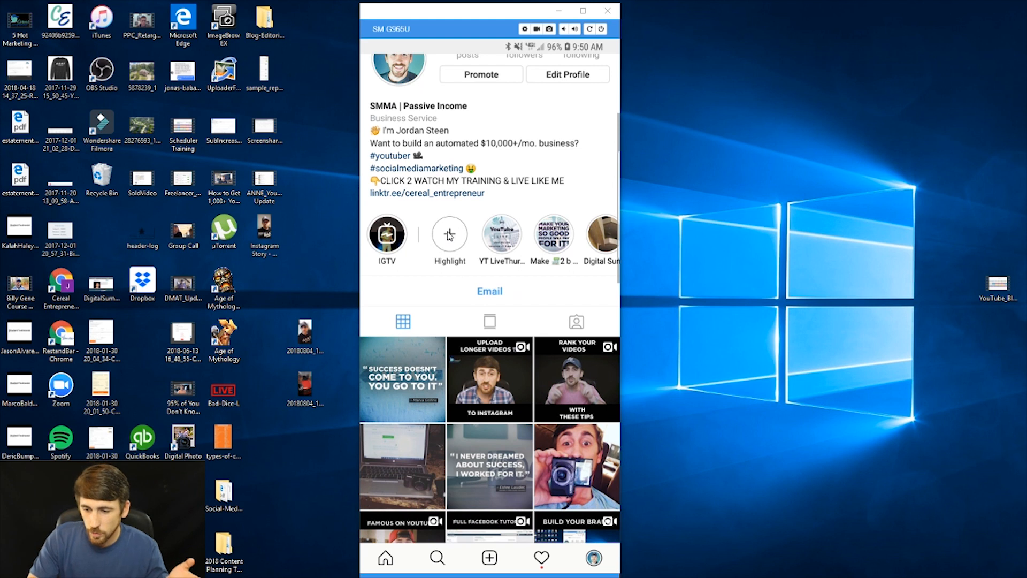
# Play the profile's own Instagram story and go through its promotional slides.
pyautogui.scroll(2, 456, 236)
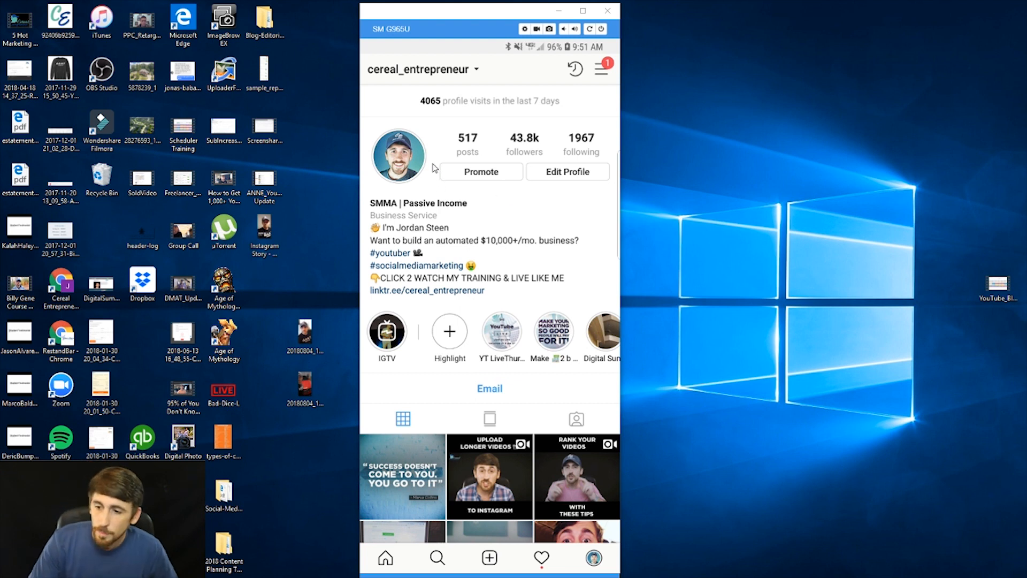
pyautogui.click(411, 155)
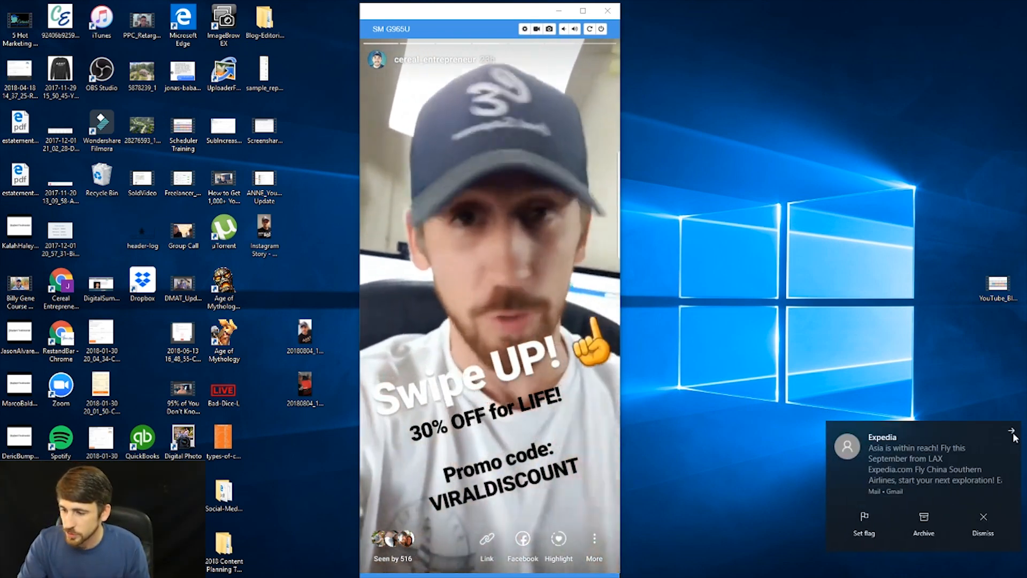
pyautogui.click(1011, 431)
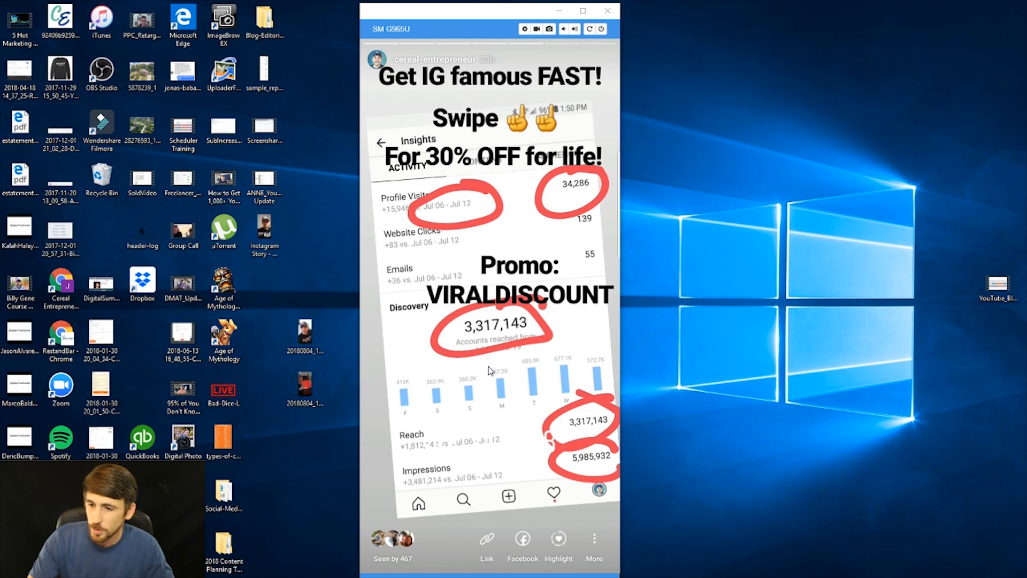
pyautogui.click(488, 353)
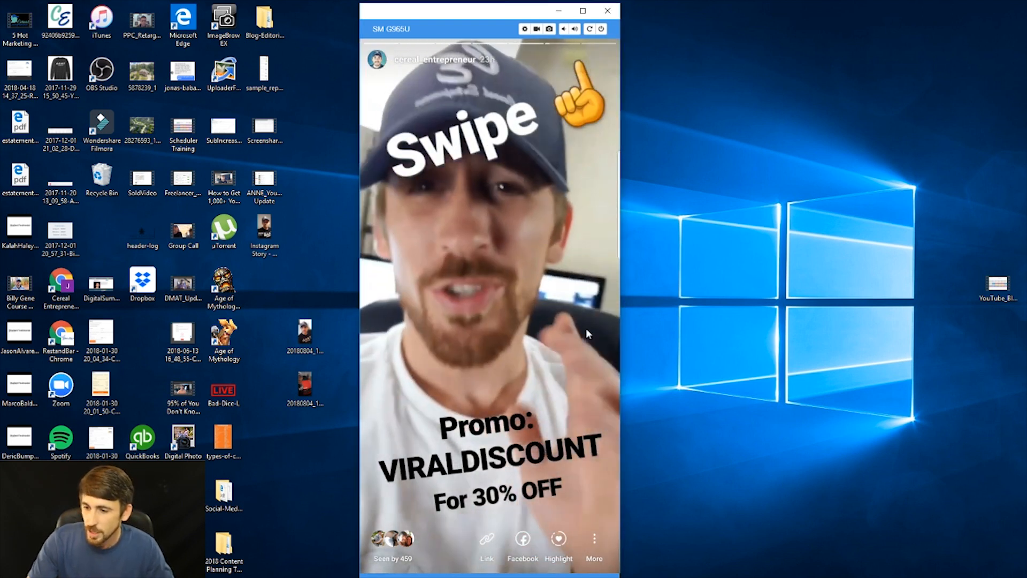
pyautogui.click(577, 335)
pyautogui.click(545, 412)
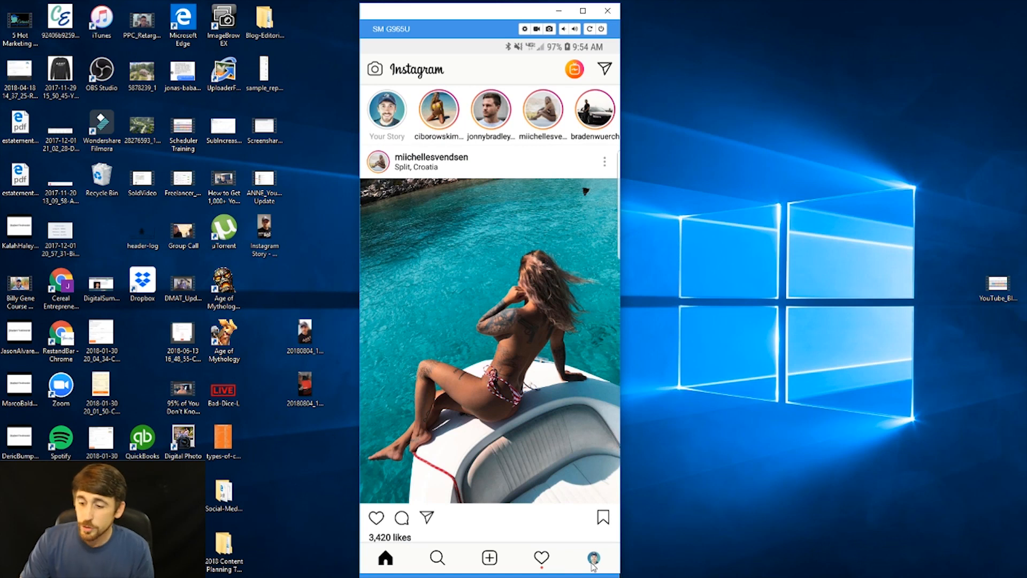
# Open the Instagram profile's settings and find the Business Settings section with the account type option.
pyautogui.click(594, 558)
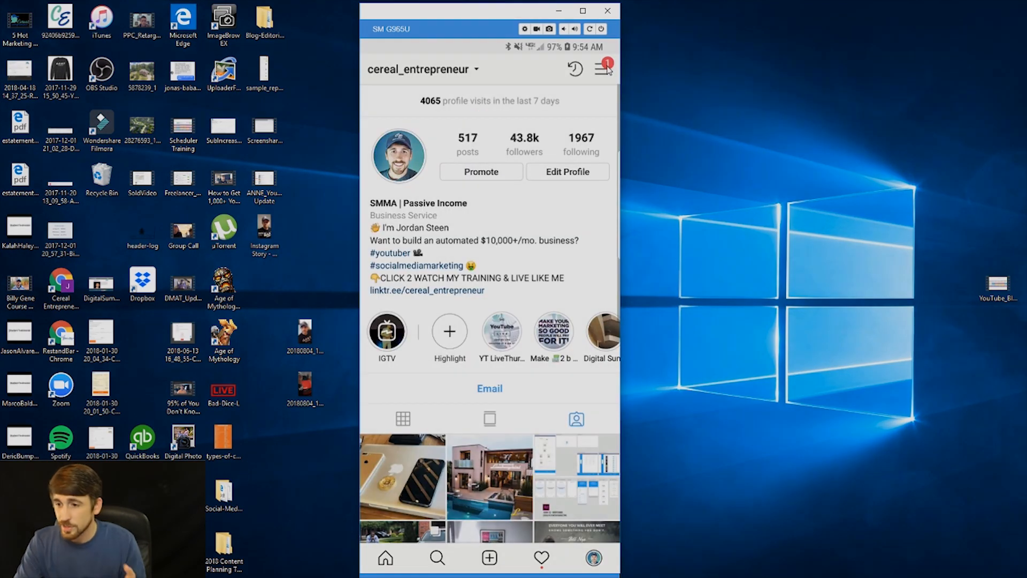
pyautogui.click(604, 69)
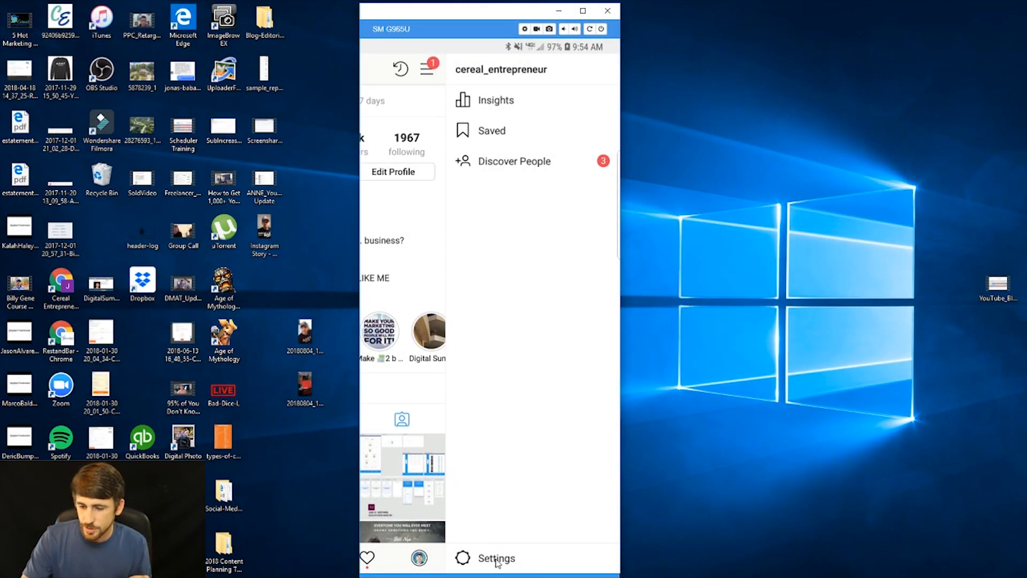
pyautogui.click(497, 559)
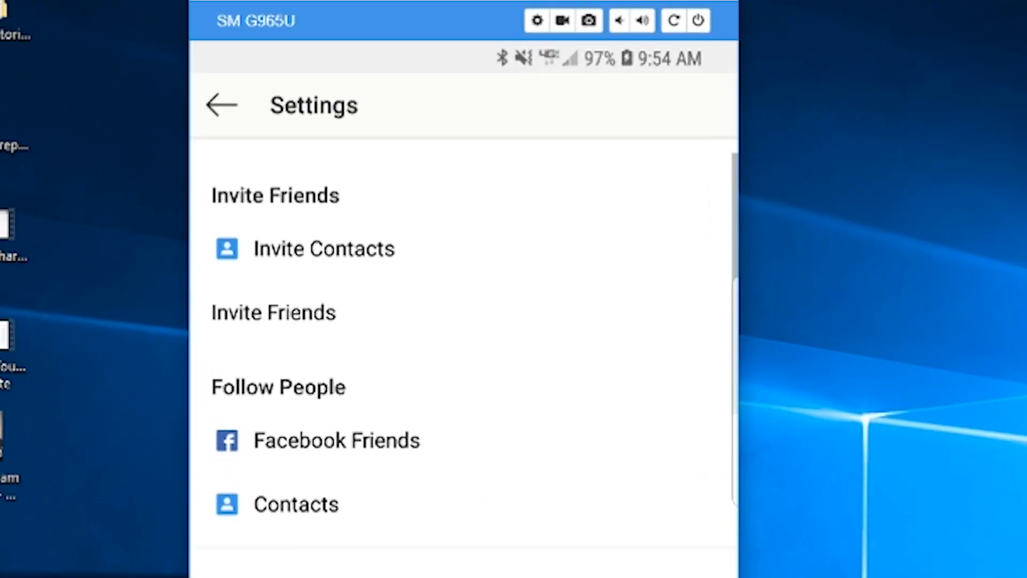
pyautogui.scroll(-5, 314, 368)
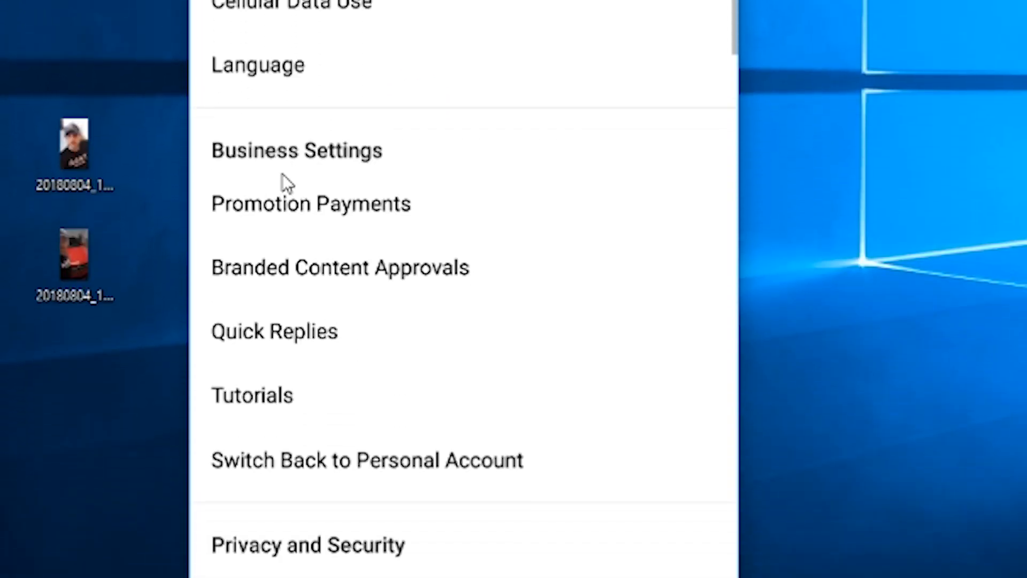
pyautogui.scroll(-2, 310, 171)
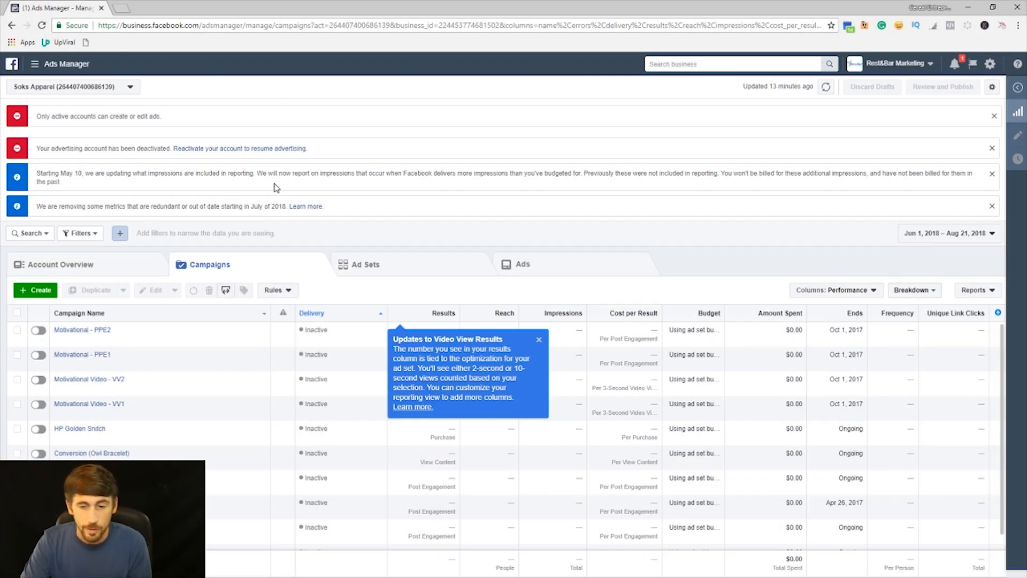
# Start creating a new ad campaign and go to the Detailed Targeting field in the ad set's audience section.
pyautogui.click(46, 296)
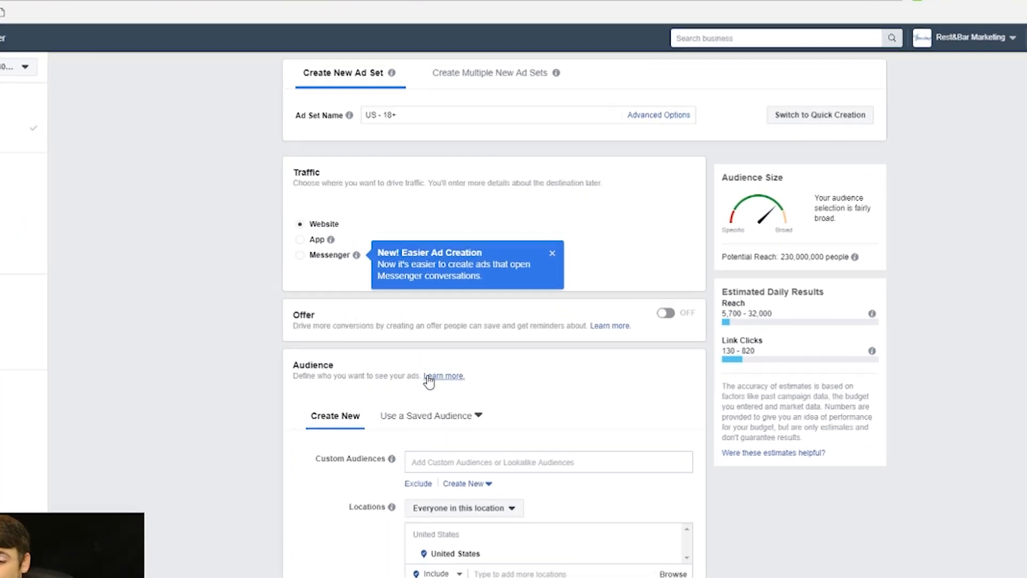
pyautogui.scroll(-5, 244, 307)
pyautogui.scroll(1, 300, 273)
pyautogui.scroll(1, 150, 287)
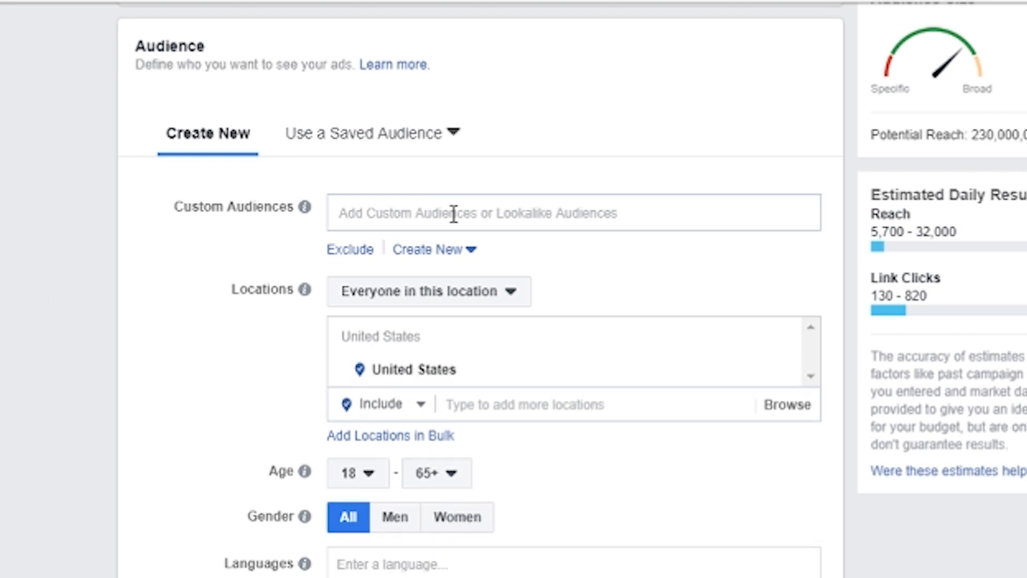
pyautogui.scroll(-4, 374, 492)
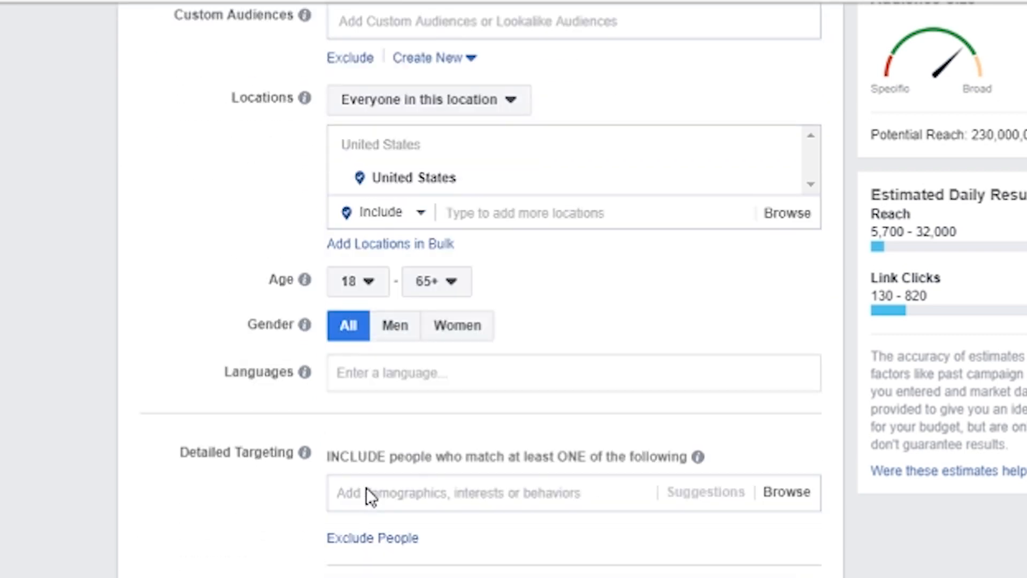
pyautogui.click(369, 464)
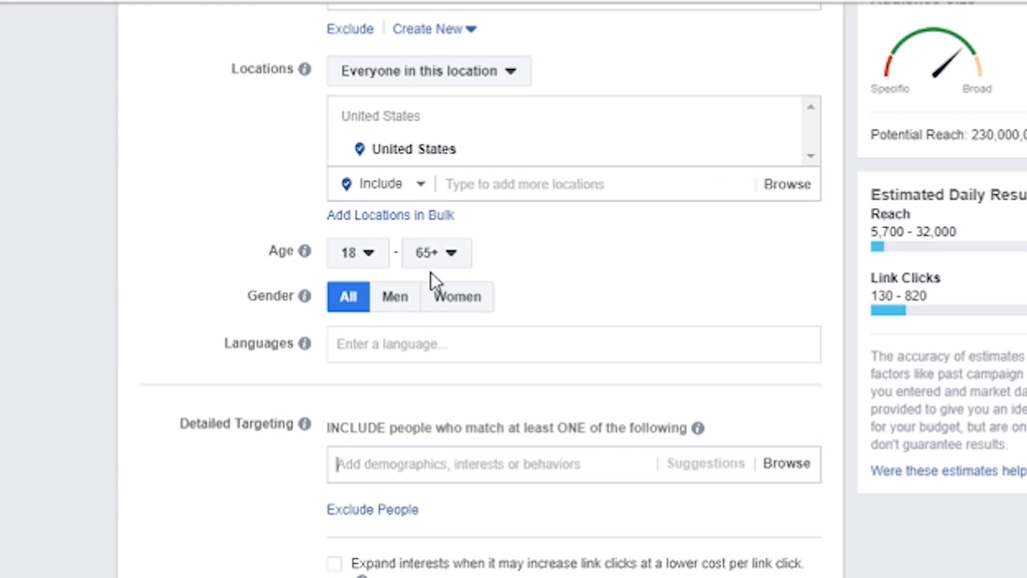
# Review the ad set's traffic, offer and audience settings, including locations, age, gender and detailed targeting.
pyautogui.scroll(6, 364, 211)
pyautogui.scroll(-6, 114, 248)
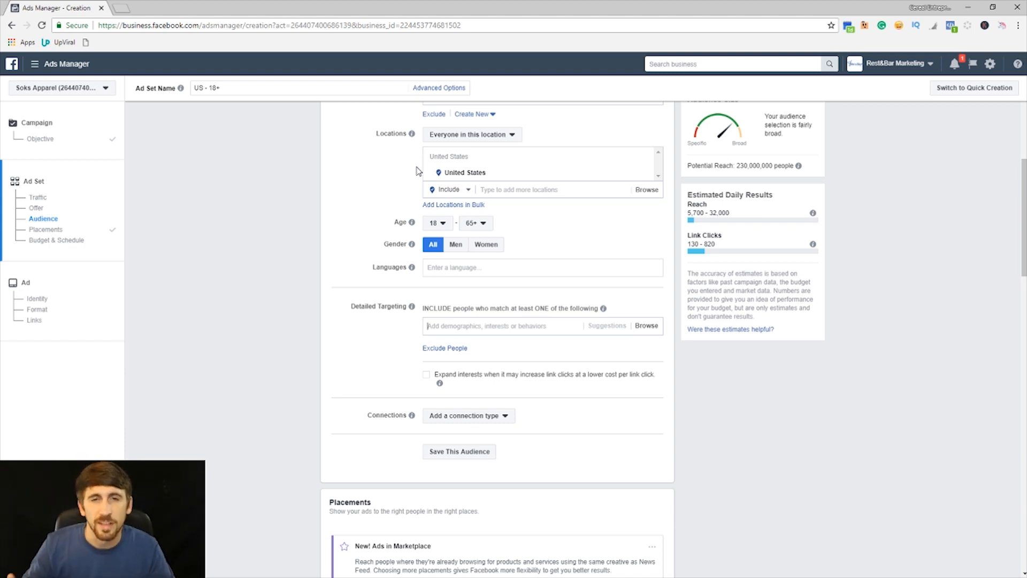
pyautogui.scroll(6, 418, 171)
pyautogui.scroll(-3, 375, 182)
pyautogui.scroll(2, 342, 174)
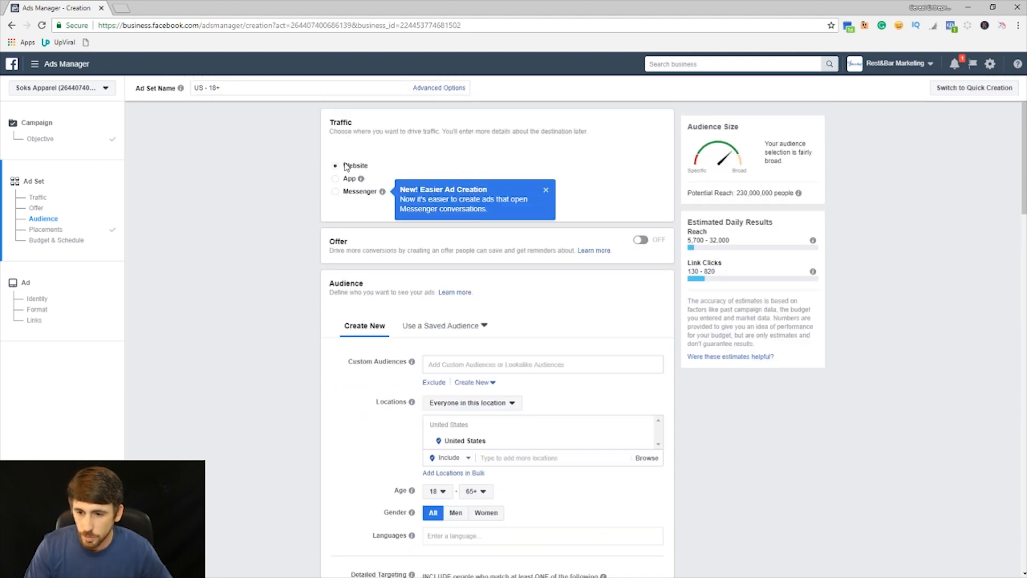
pyautogui.scroll(-1, 363, 179)
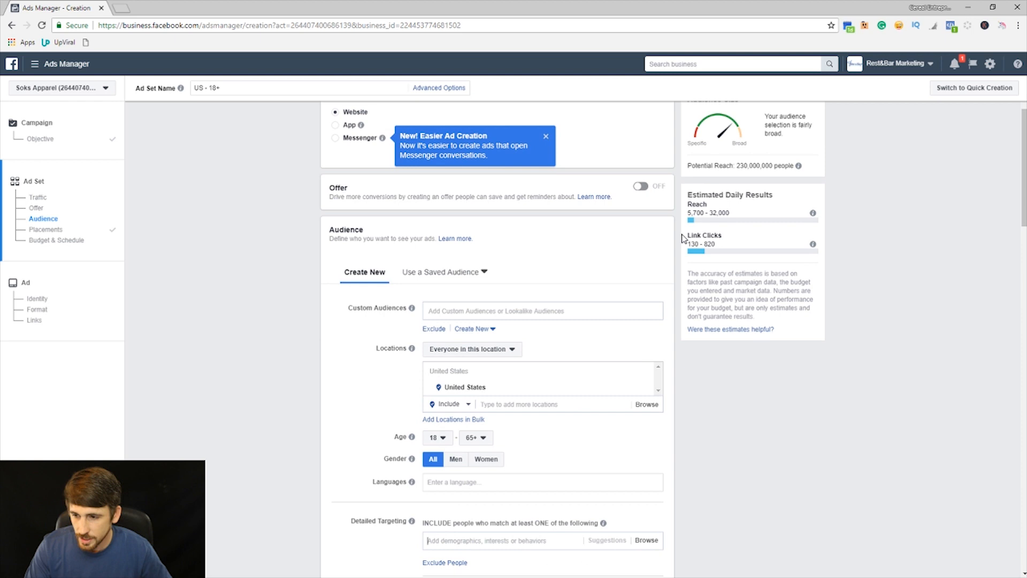
pyautogui.scroll(-7, 309, 176)
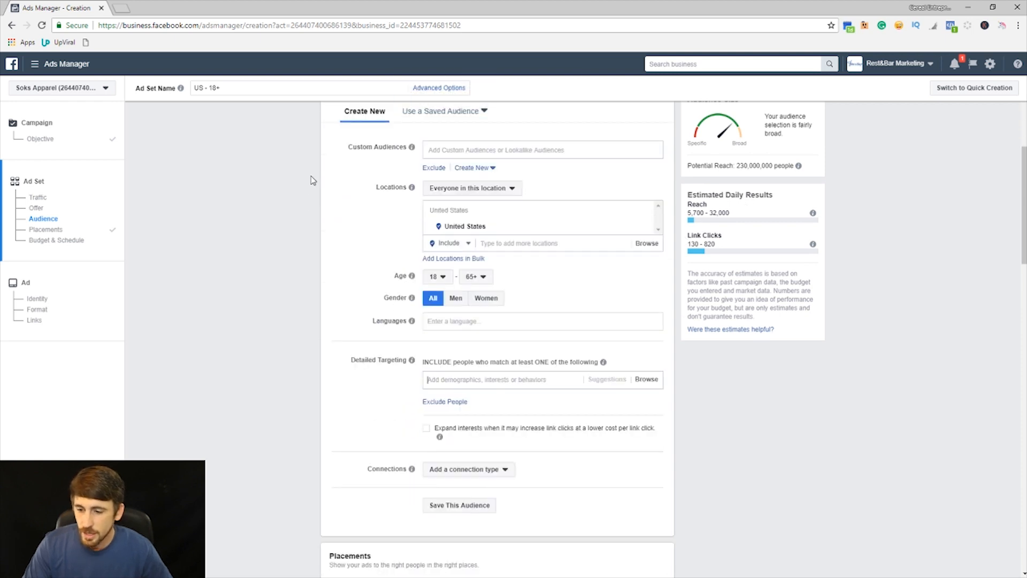
# Edit the ad set's placements, deselecting Instagram Feed, Audience Network and Facebook while keeping Instagram Stories.
pyautogui.scroll(-2, 570, 257)
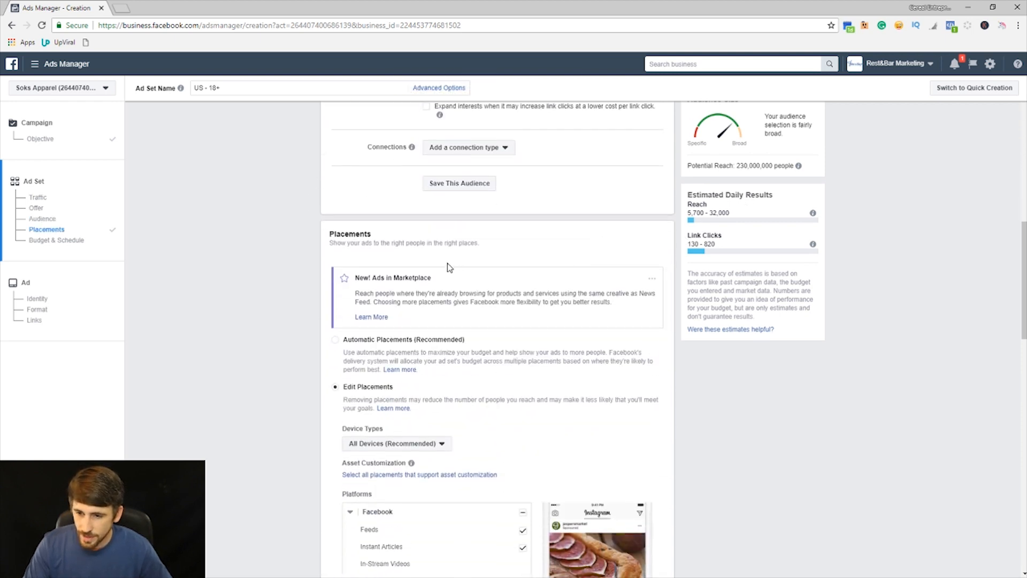
pyautogui.scroll(-2, 374, 265)
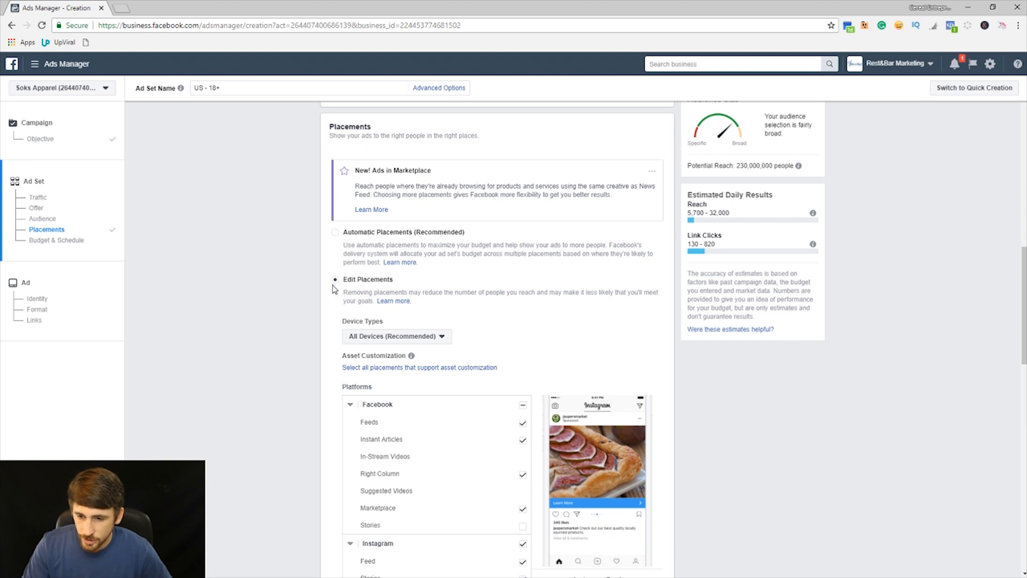
pyautogui.scroll(-1, 341, 251)
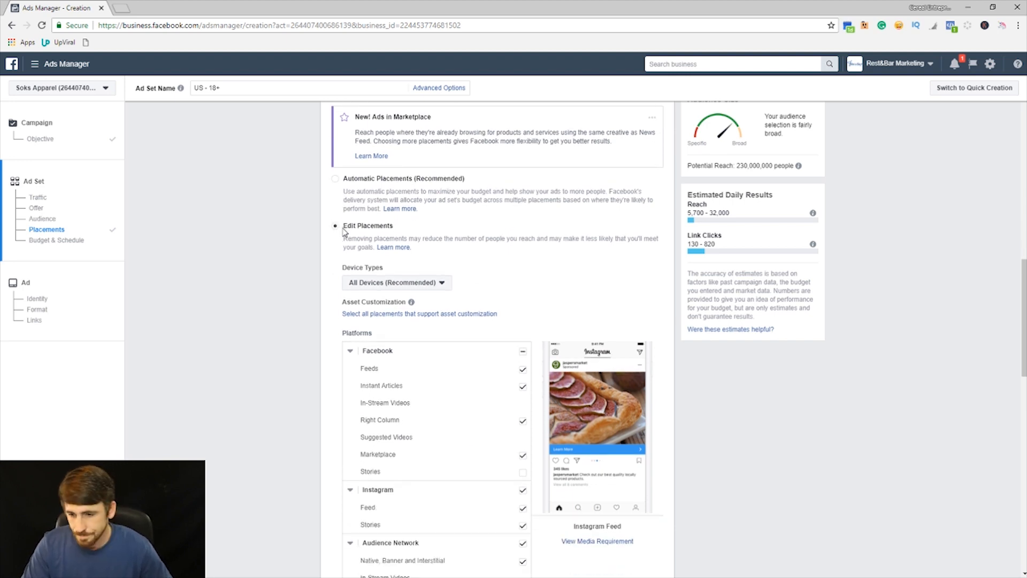
pyautogui.scroll(-3, 392, 252)
pyautogui.click(522, 190)
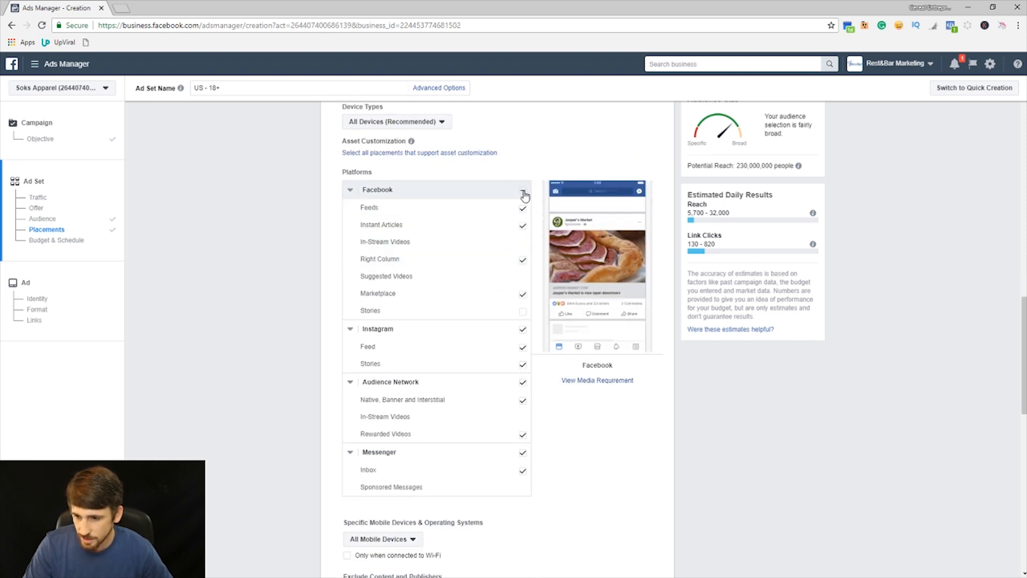
pyautogui.click(523, 346)
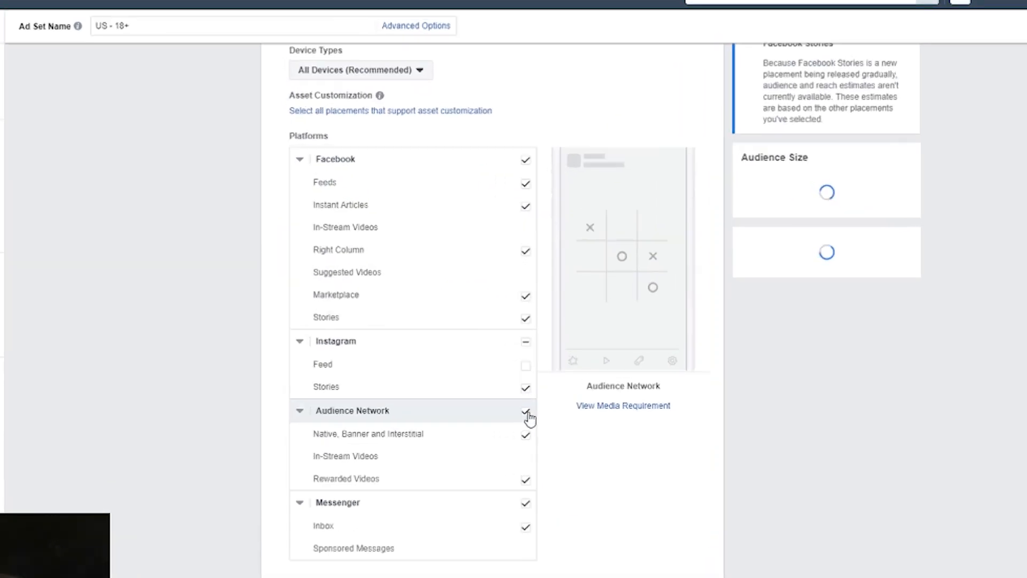
pyautogui.click(527, 413)
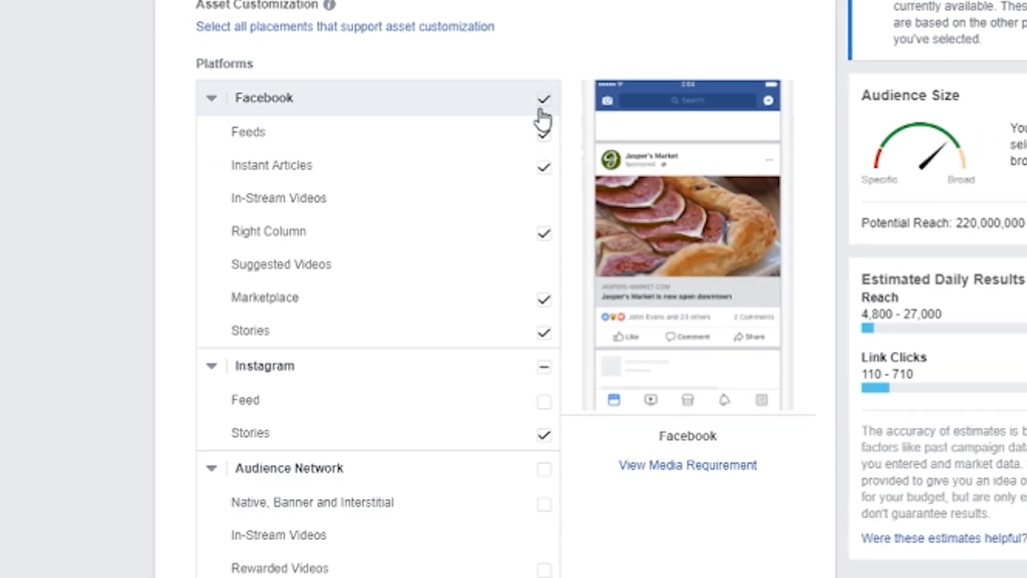
pyautogui.click(543, 100)
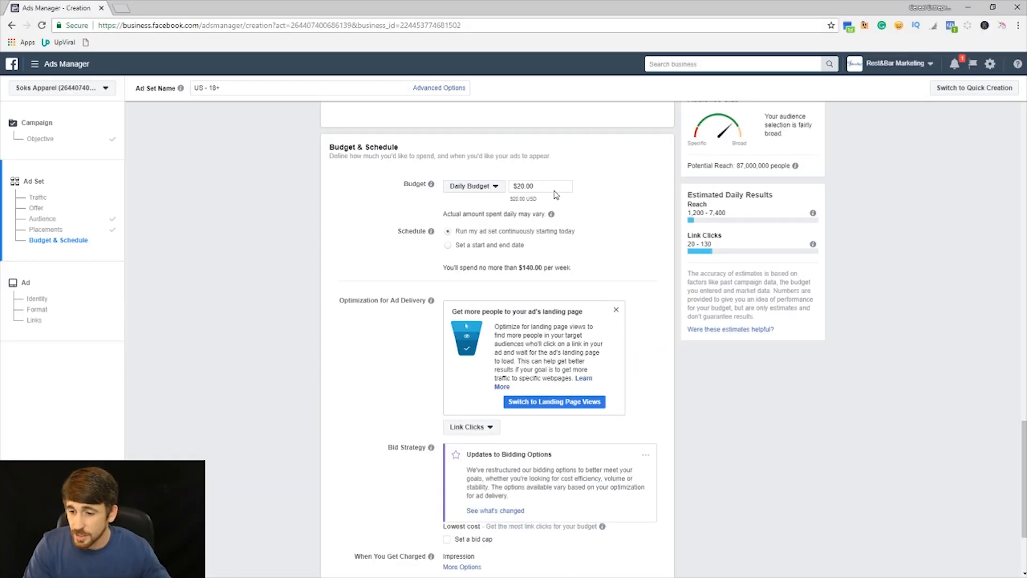
# Check the budget type options, keep the $20.00 daily budget, and continue to the ad setup.
pyautogui.click(544, 185)
pyautogui.click(471, 186)
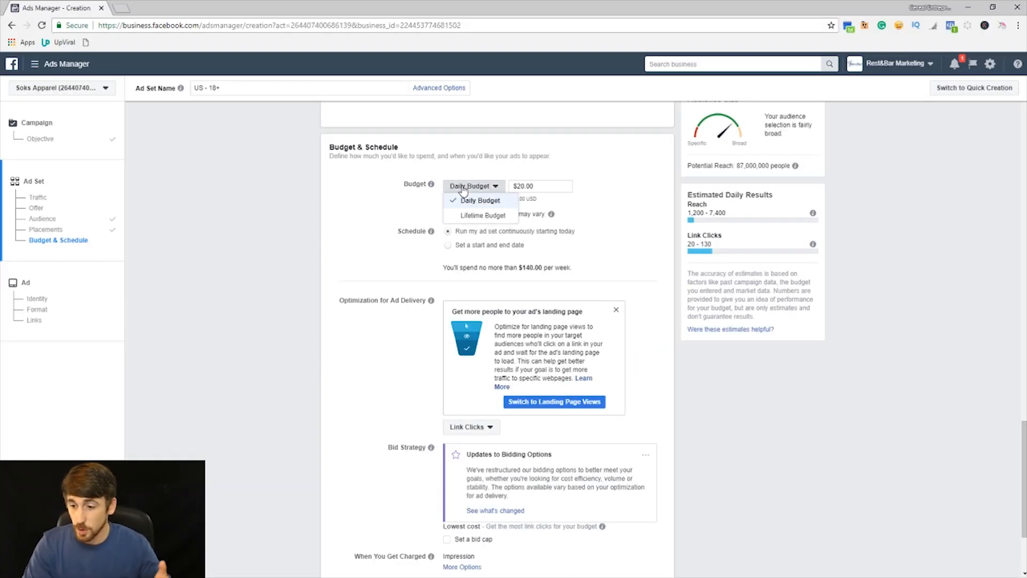
pyautogui.moveTo(583, 215)
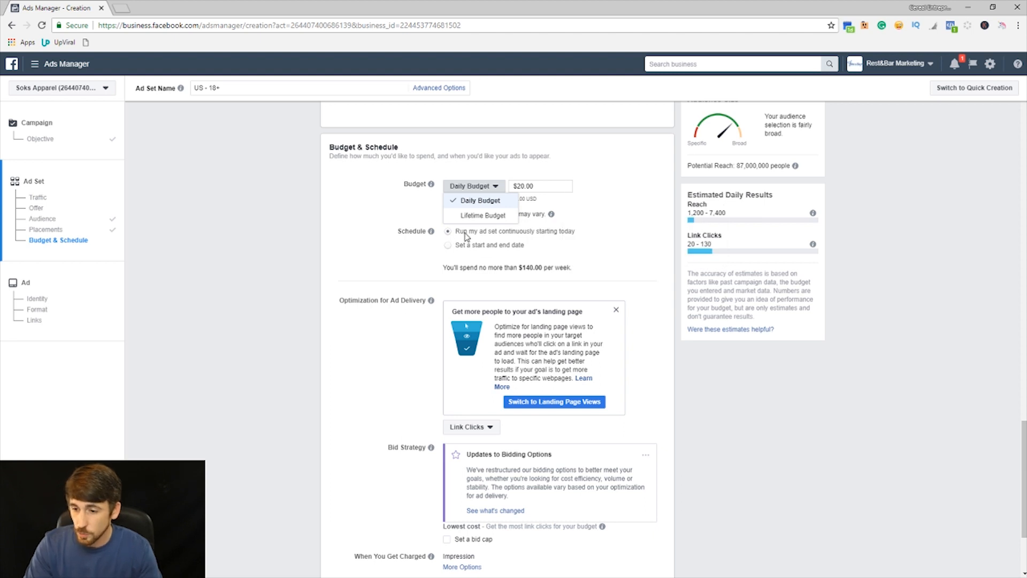
pyautogui.scroll(-3, 439, 247)
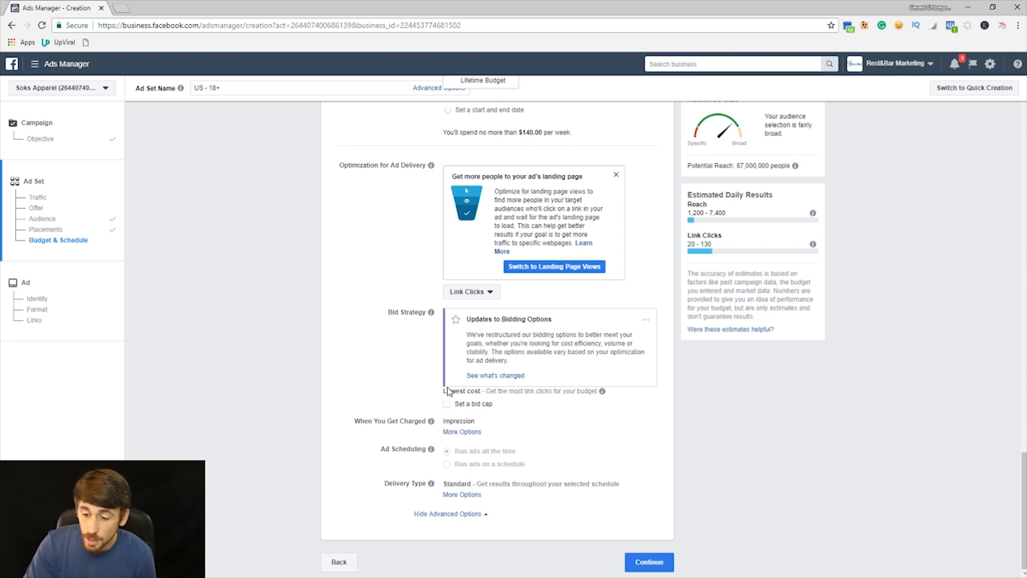
pyautogui.click(657, 563)
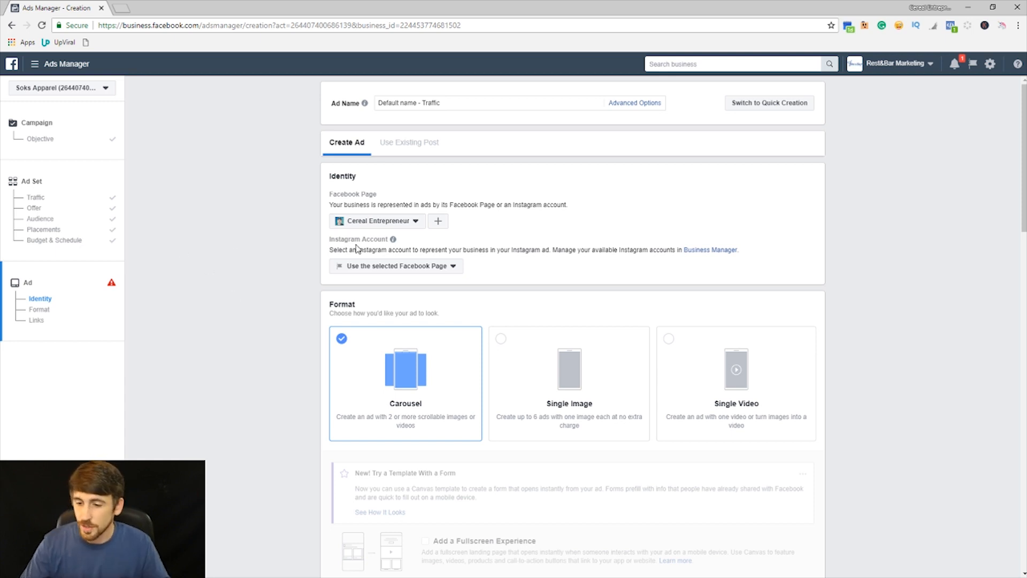
# Set the ad's Instagram account to cereal_entrepreneur and choose the Single Video format.
pyautogui.click(375, 266)
pyautogui.click(373, 302)
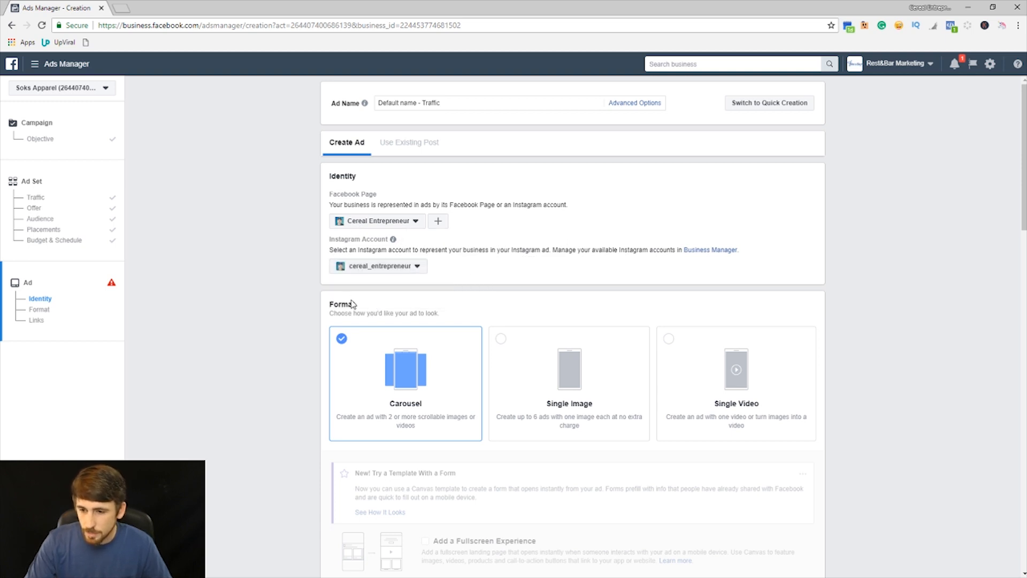
pyautogui.scroll(-2, 458, 287)
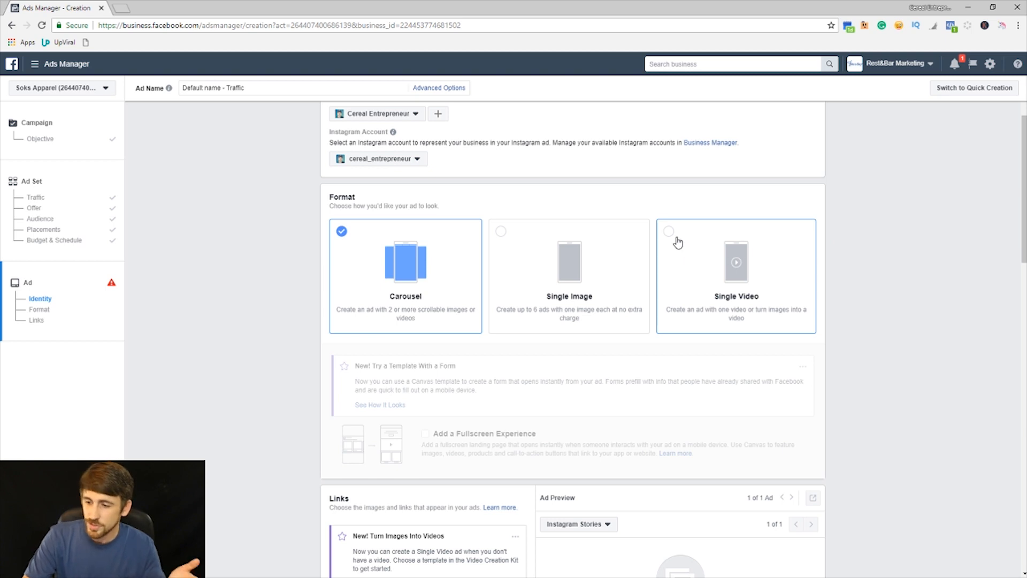
pyautogui.click(711, 254)
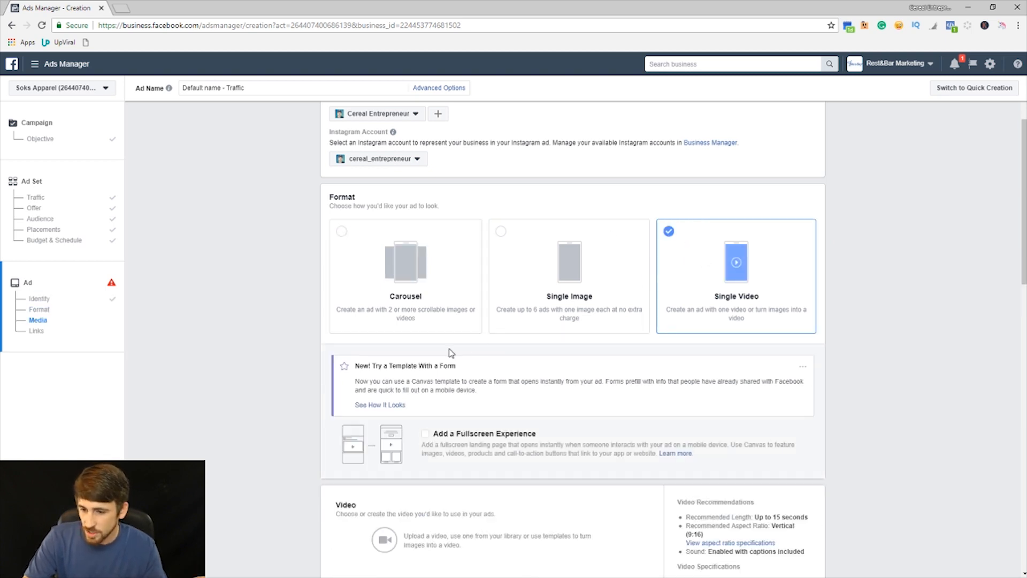
# Search the Downloads folder for "story" and add the Instagram Story video as the ad's media.
pyautogui.scroll(-5, 449, 351)
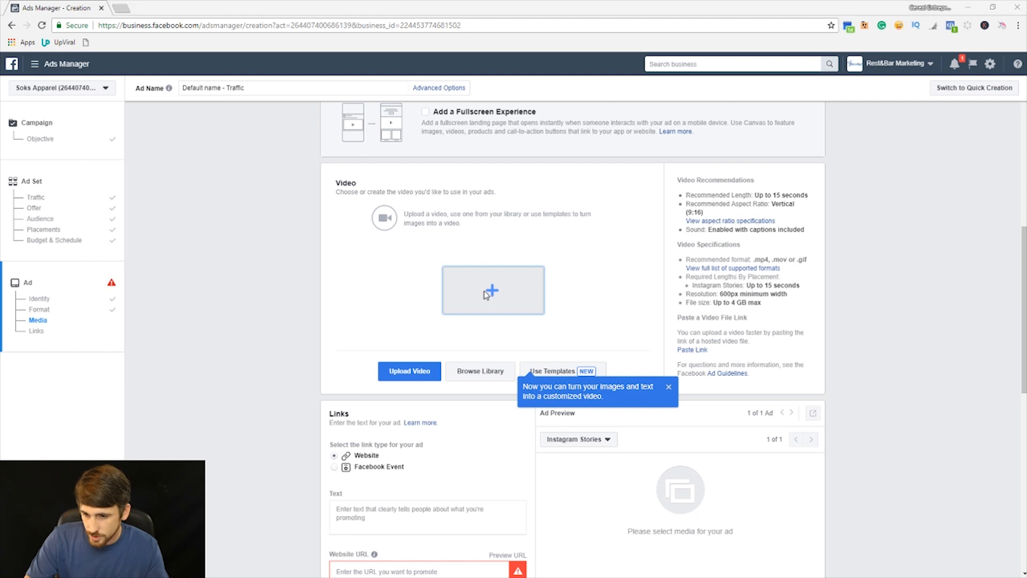
pyautogui.click(488, 293)
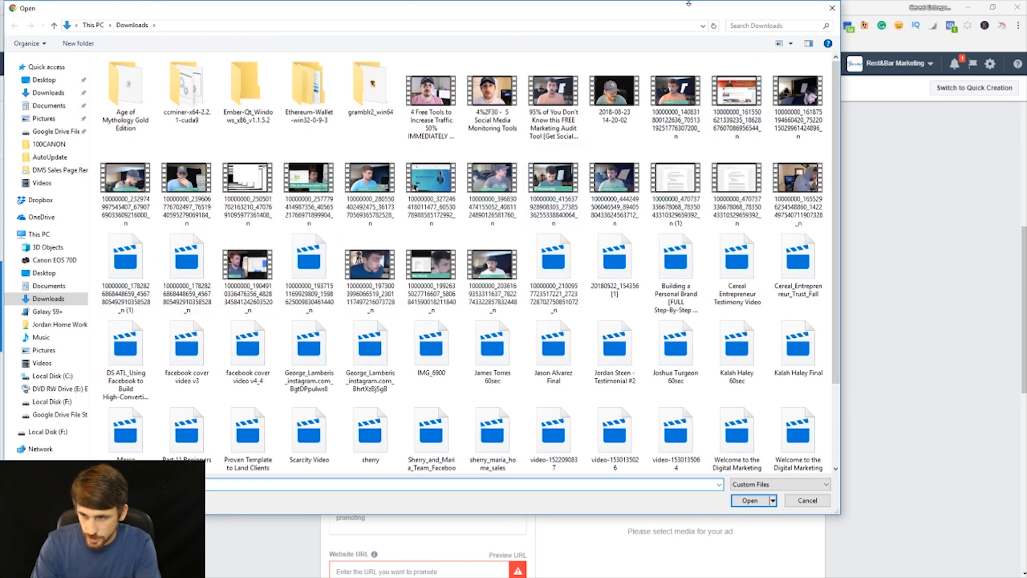
pyautogui.click(756, 25)
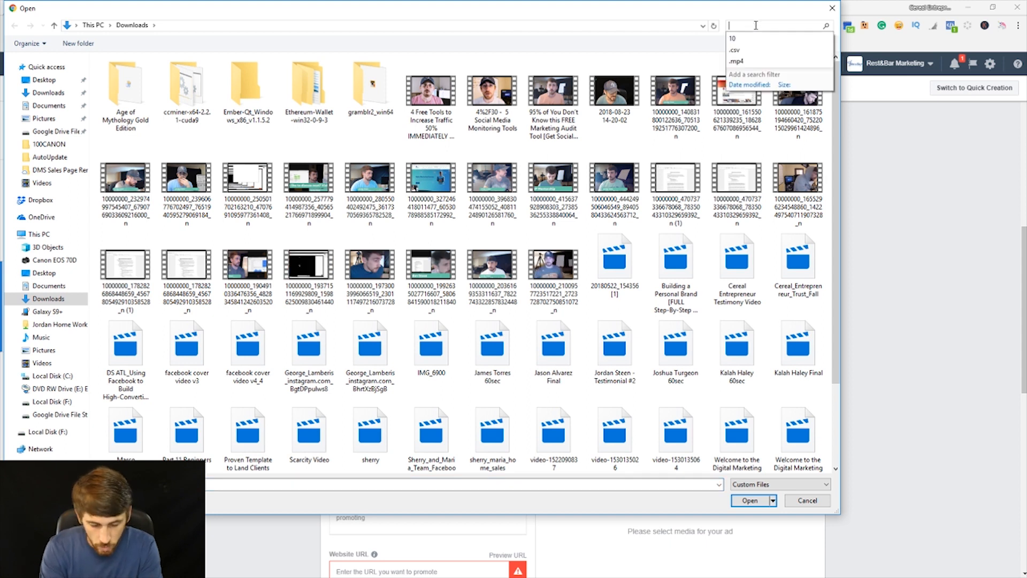
pyautogui.write('story')
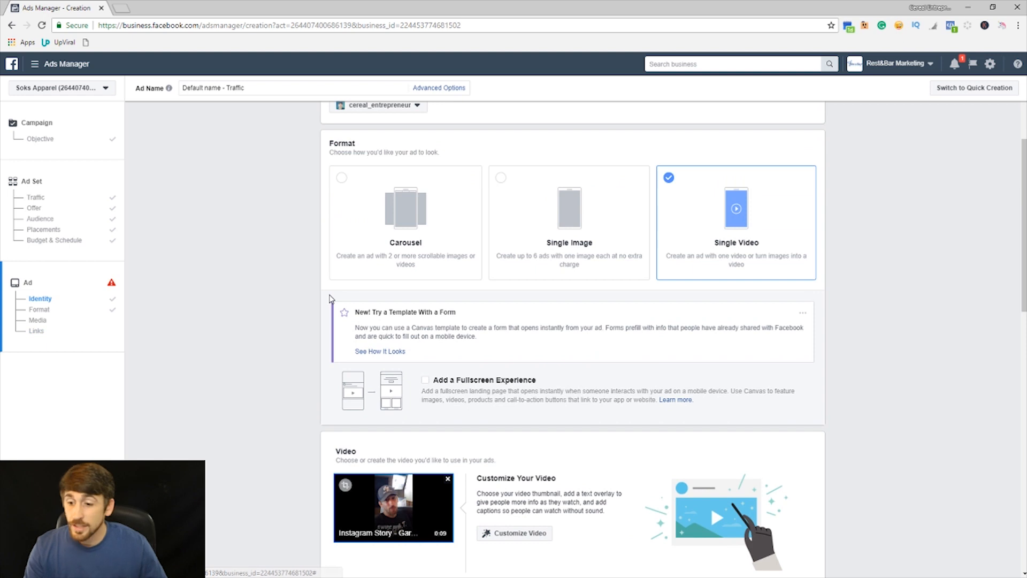
# Examine the Instagram Stories ad preview and the ad's text and website URL fields, including the suggested URLs.
pyautogui.scroll(-5, 402, 340)
pyautogui.scroll(-6, 593, 368)
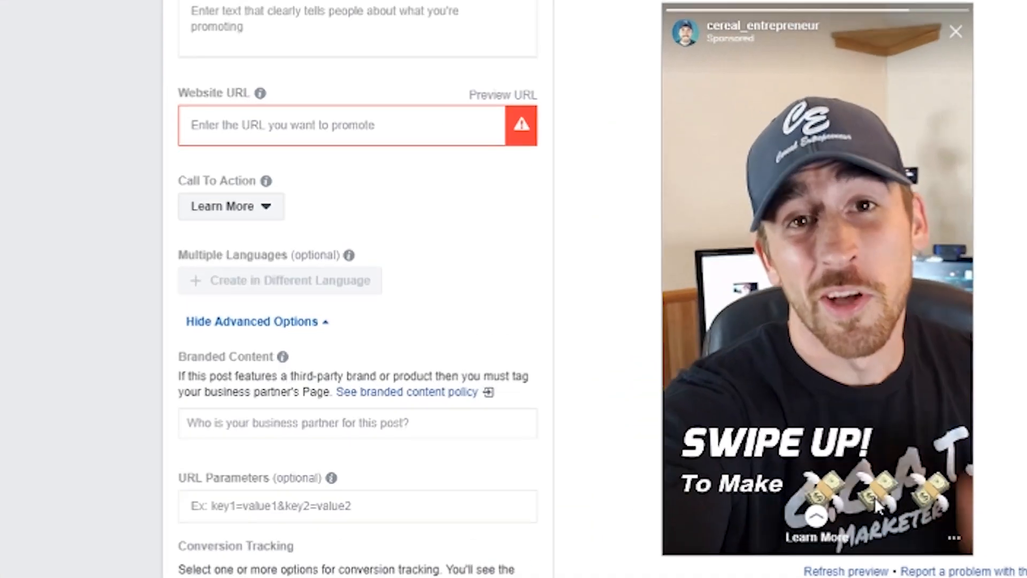
pyautogui.scroll(6, 200, 417)
pyautogui.click(264, 347)
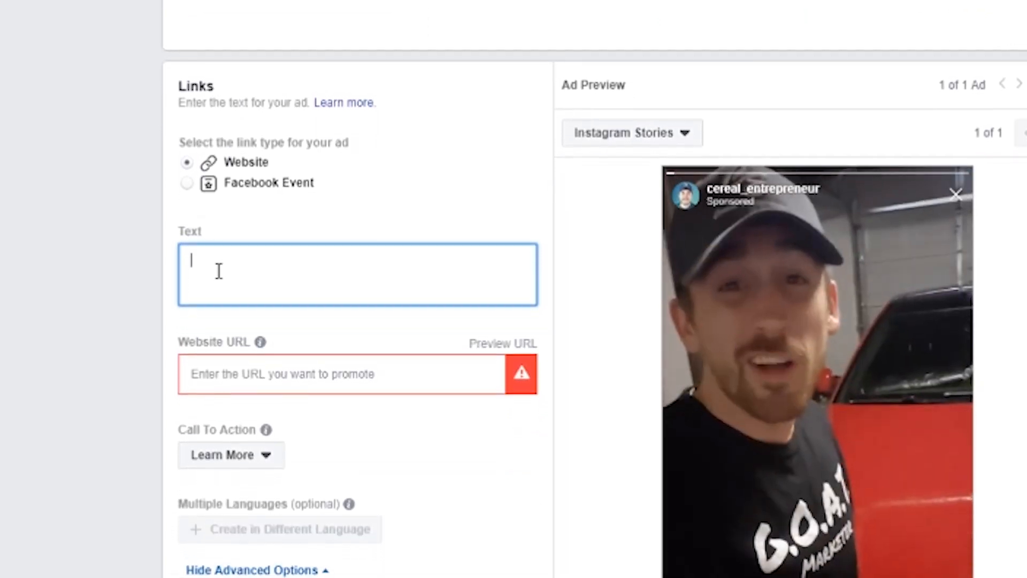
pyautogui.click(248, 367)
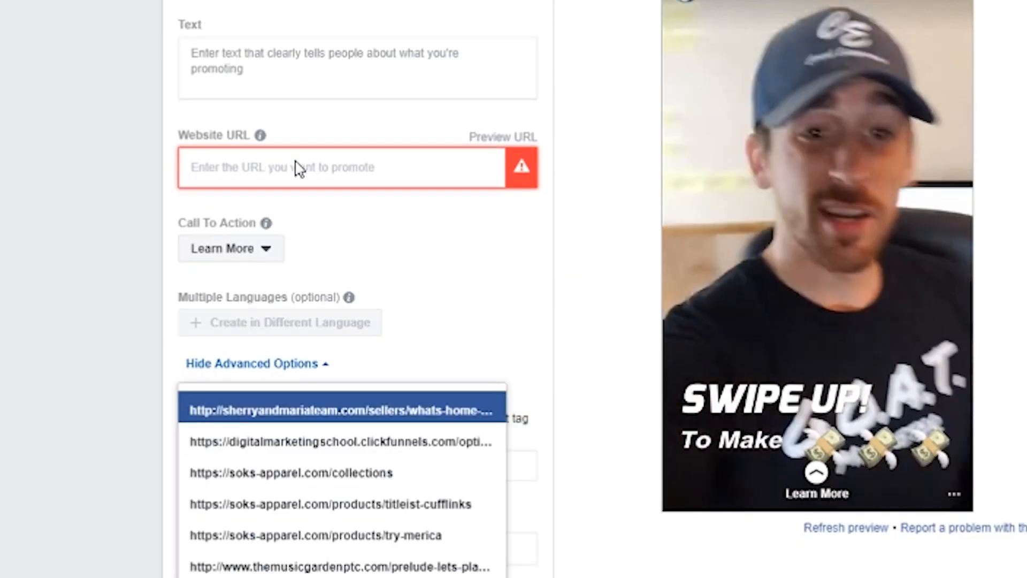
pyautogui.click(297, 168)
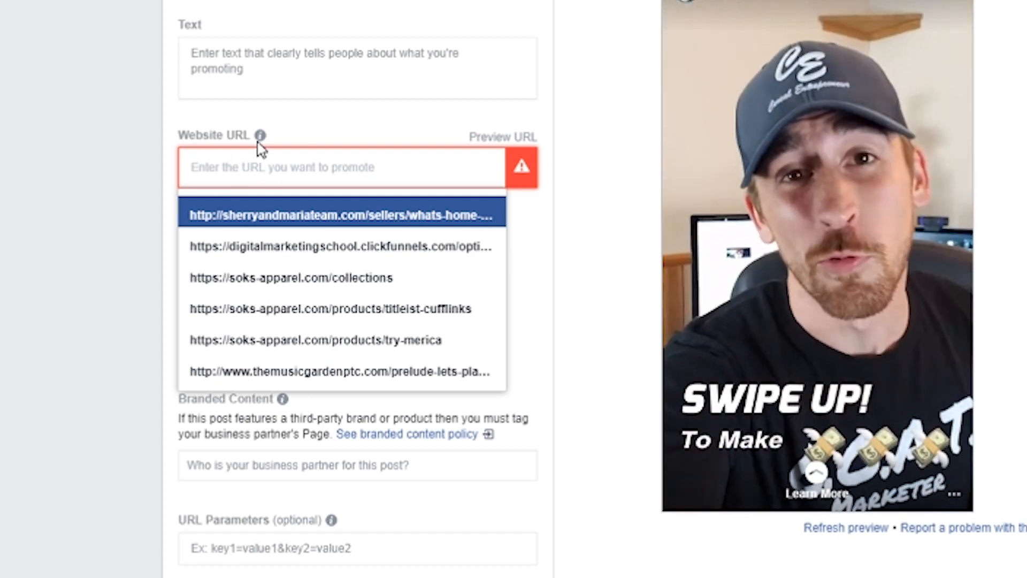
pyautogui.click(98, 174)
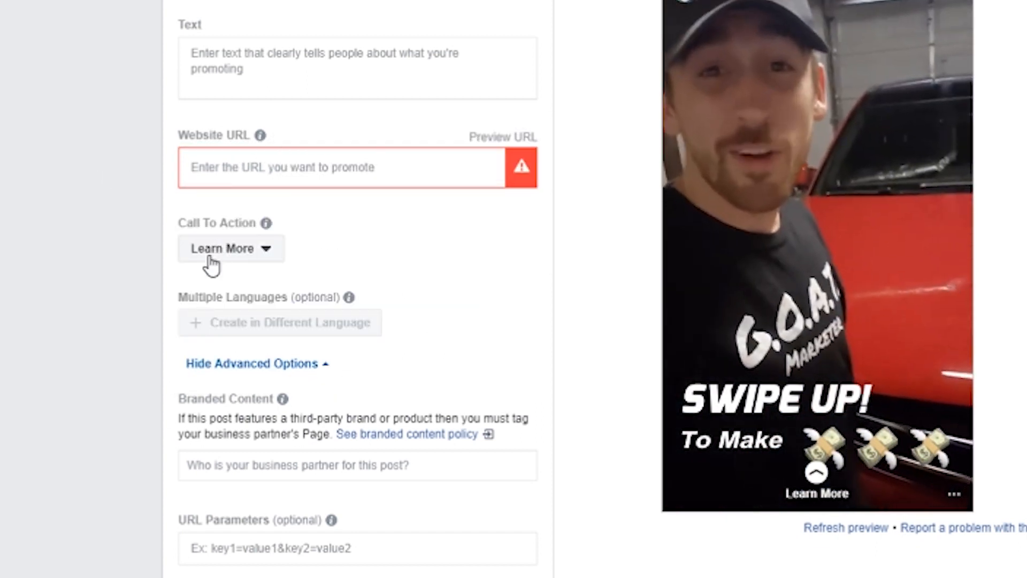
# Look through the call to action options and set the ad's call to action to Get Showtimes.
pyautogui.click(207, 255)
pyautogui.scroll(-4, 229, 404)
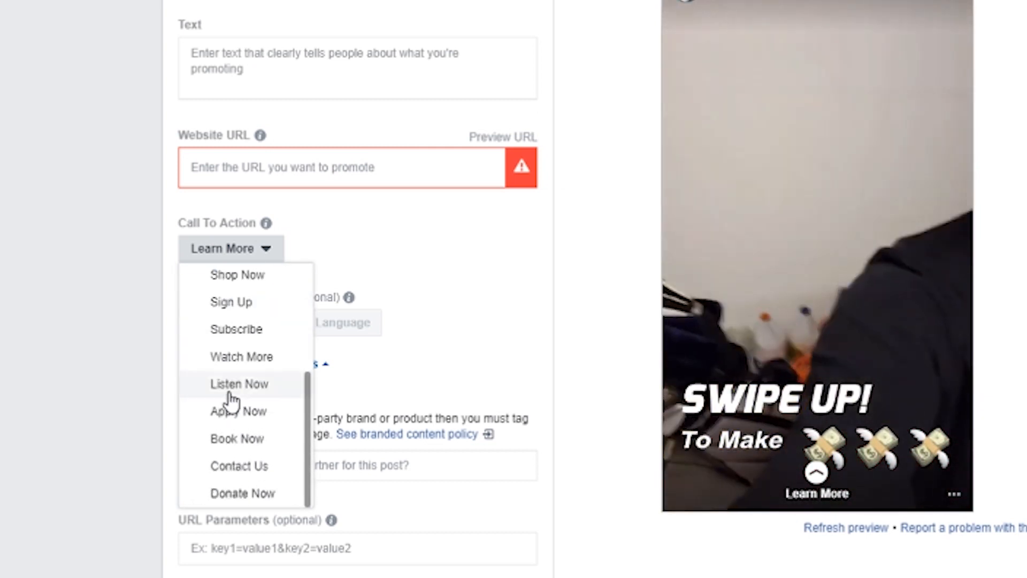
pyautogui.scroll(4, 234, 377)
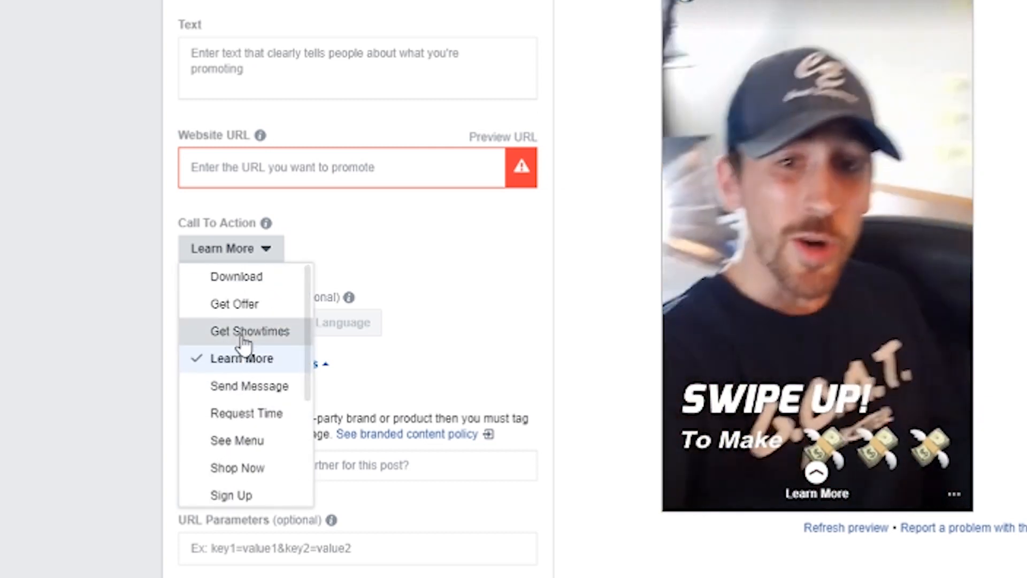
pyautogui.click(239, 331)
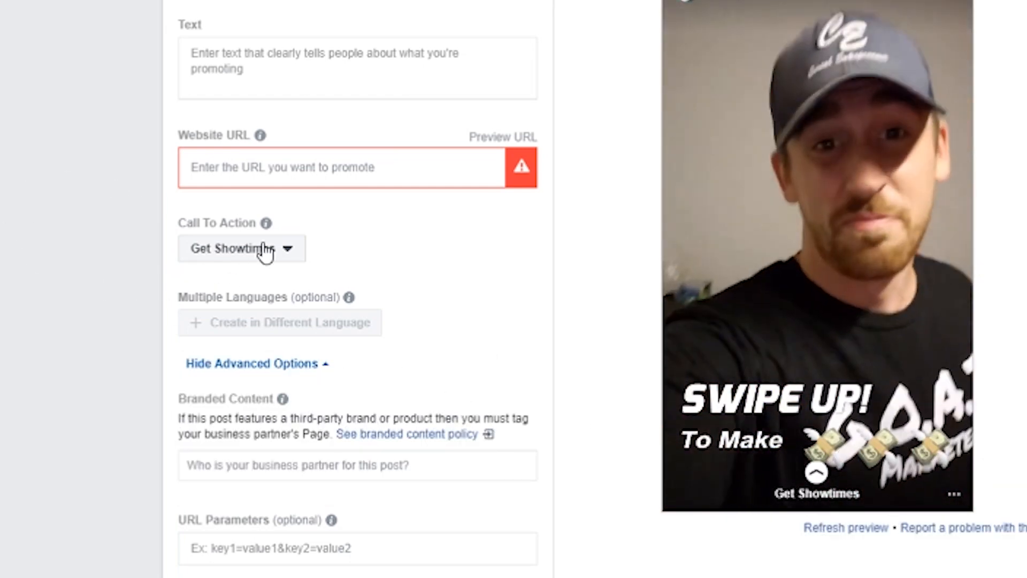
# Turn on Facebook Pixel conversion tracking for the ad.
pyautogui.scroll(-4, 46, 159)
pyautogui.scroll(-6, 49, 159)
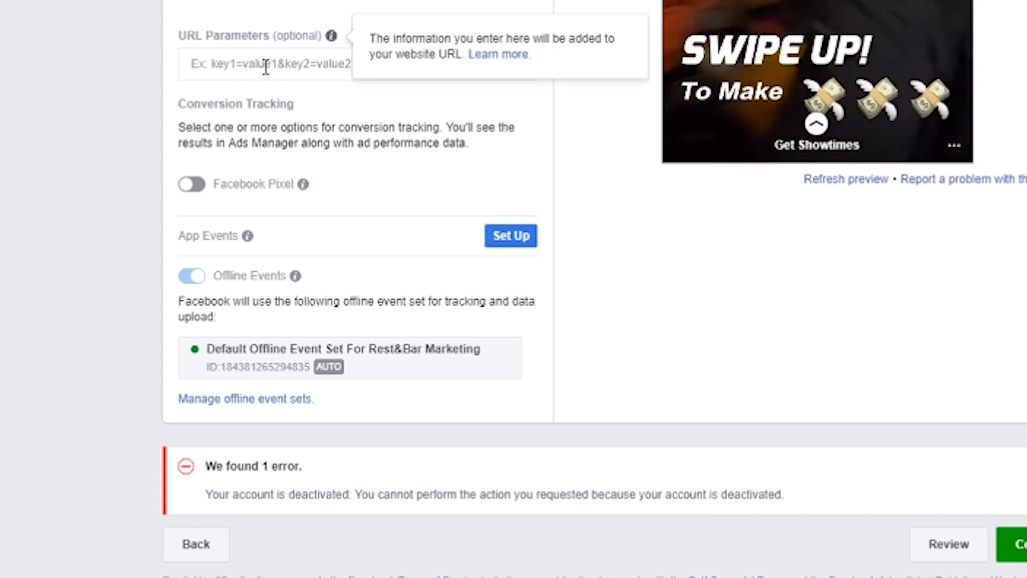
pyautogui.click(191, 185)
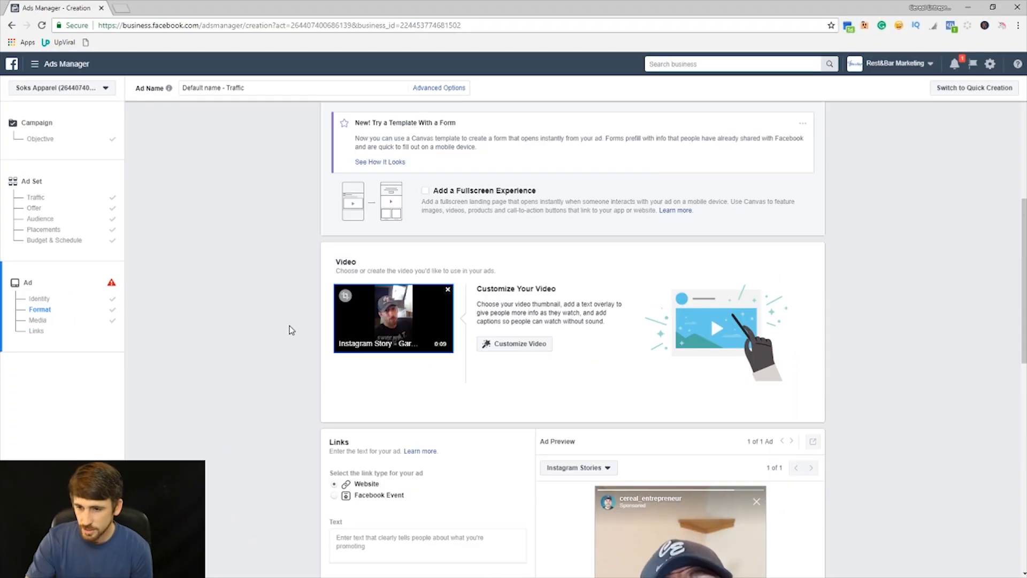
# Look over the ad setup from identity and format through conversion tracking, and open the ad review before confirming.
pyautogui.scroll(5, 291, 330)
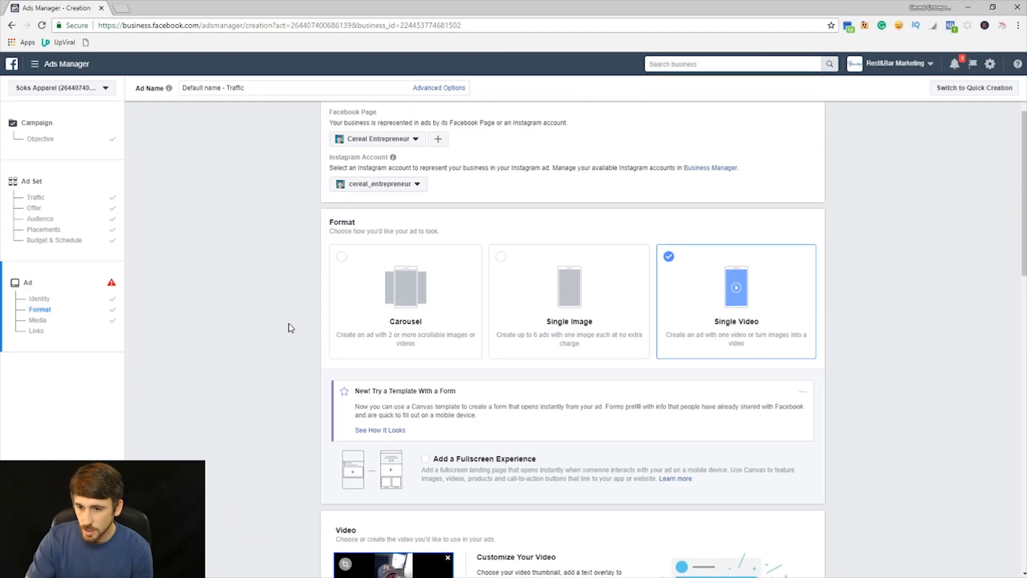
pyautogui.scroll(2, 283, 273)
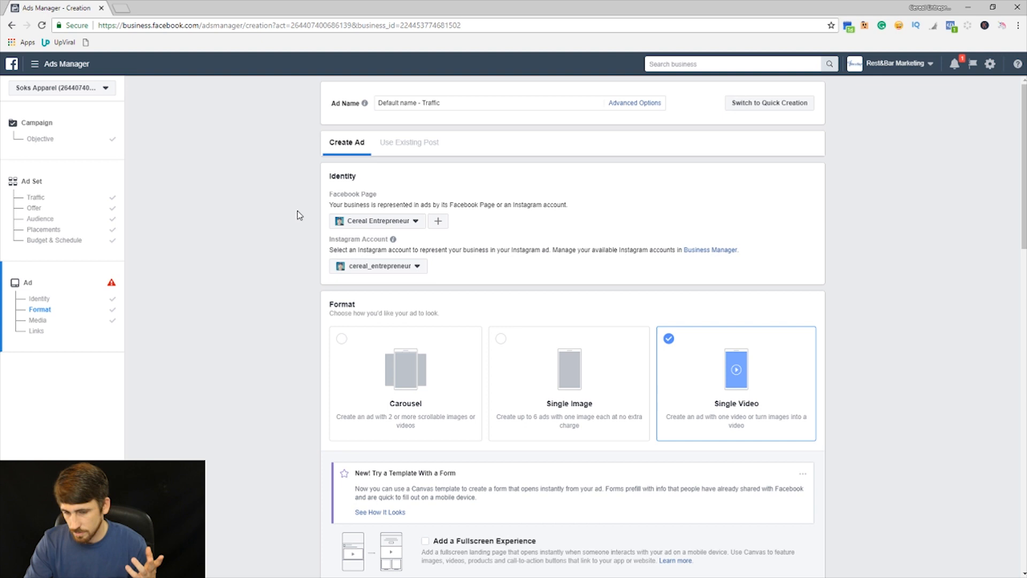
pyautogui.scroll(-15, 299, 215)
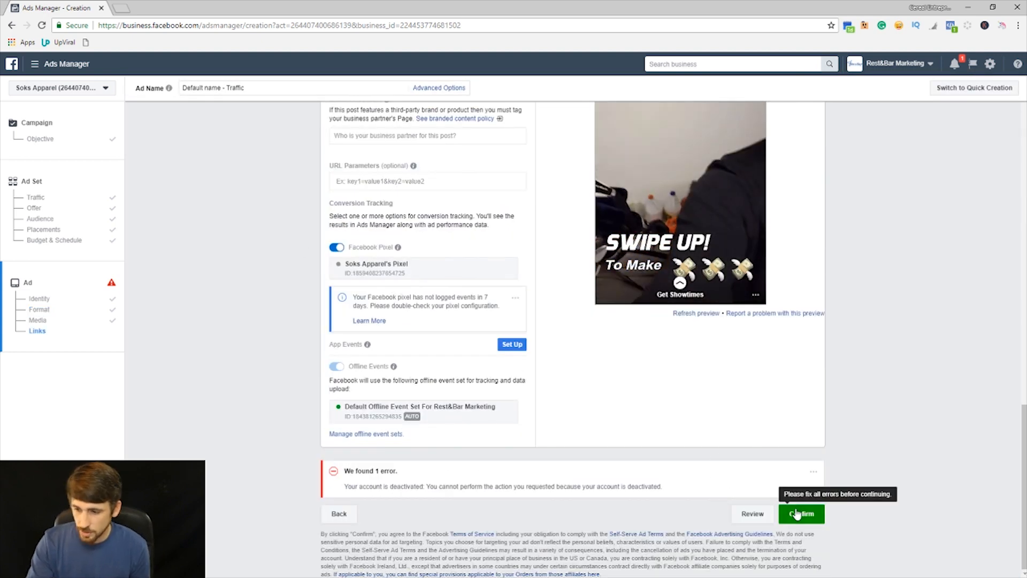
pyautogui.click(753, 514)
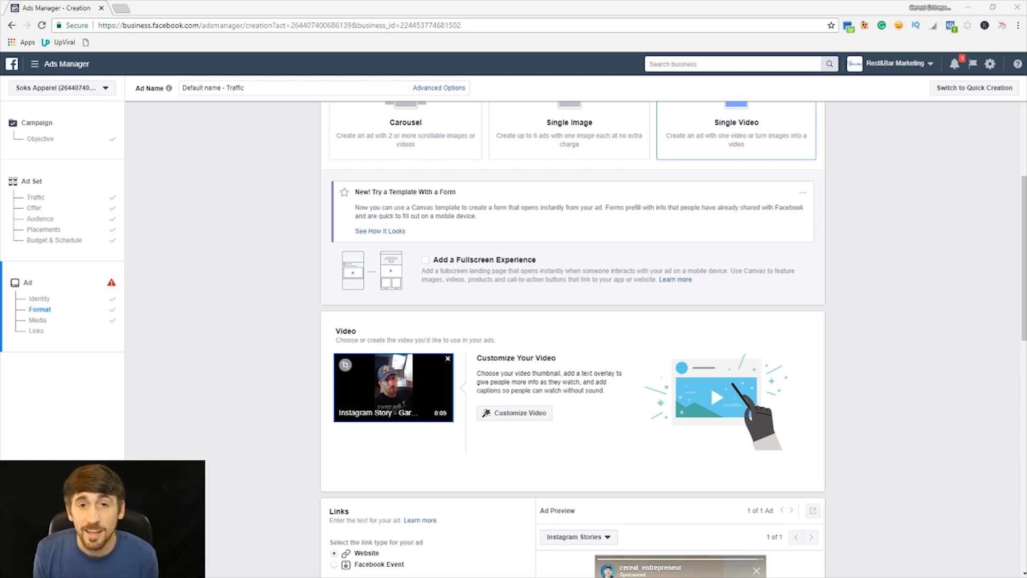